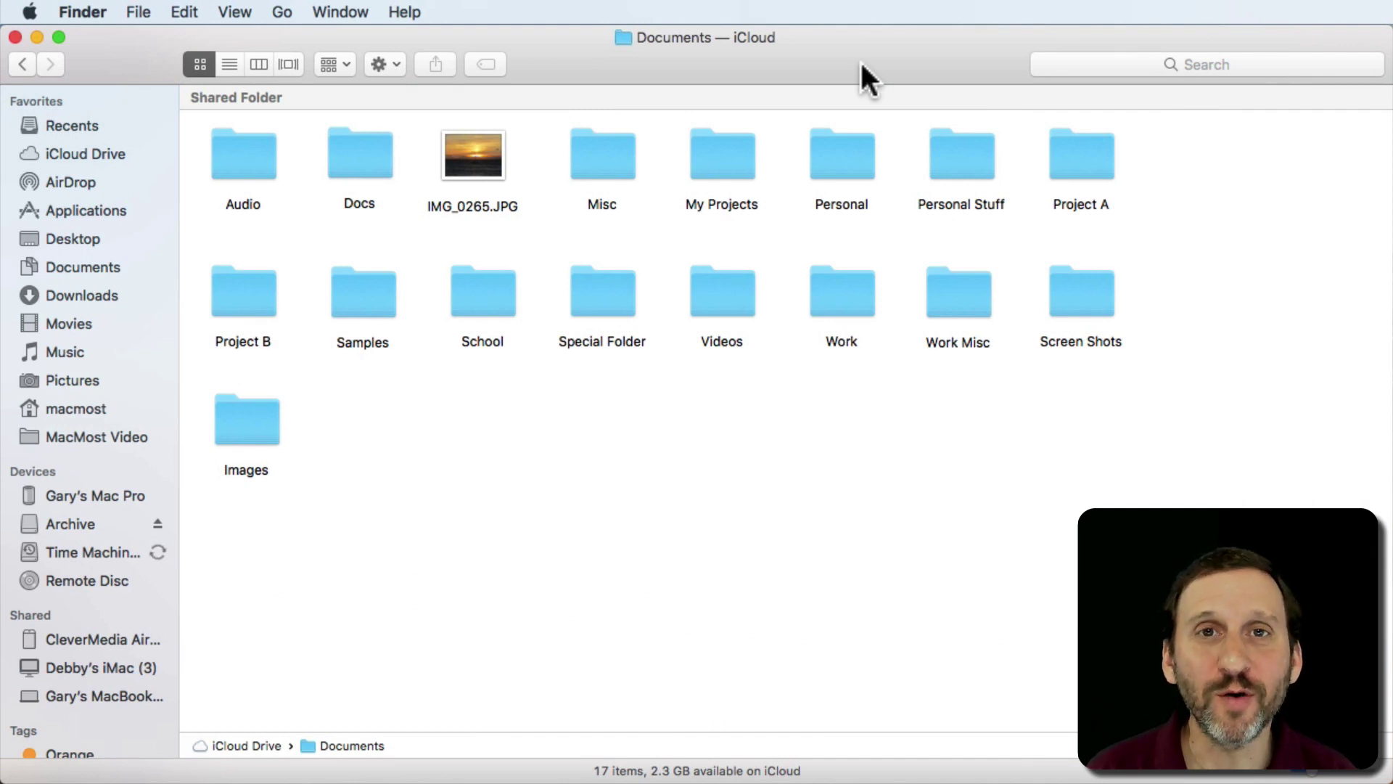
# Tag the sunset photo IMG_0265.JPG with the Orange tag from its context menu.
pyautogui.click(479, 161)
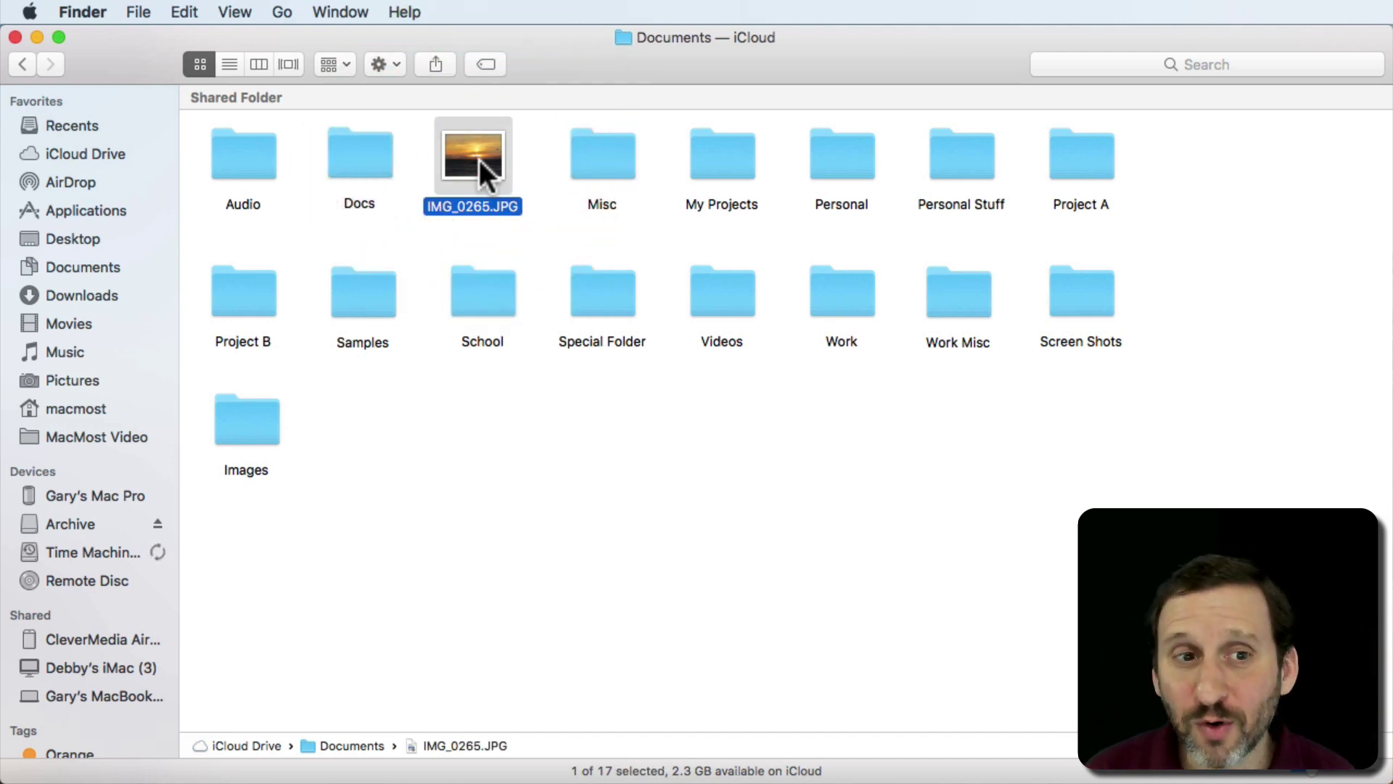
pyautogui.rightClick(479, 161)
pyautogui.click(618, 537)
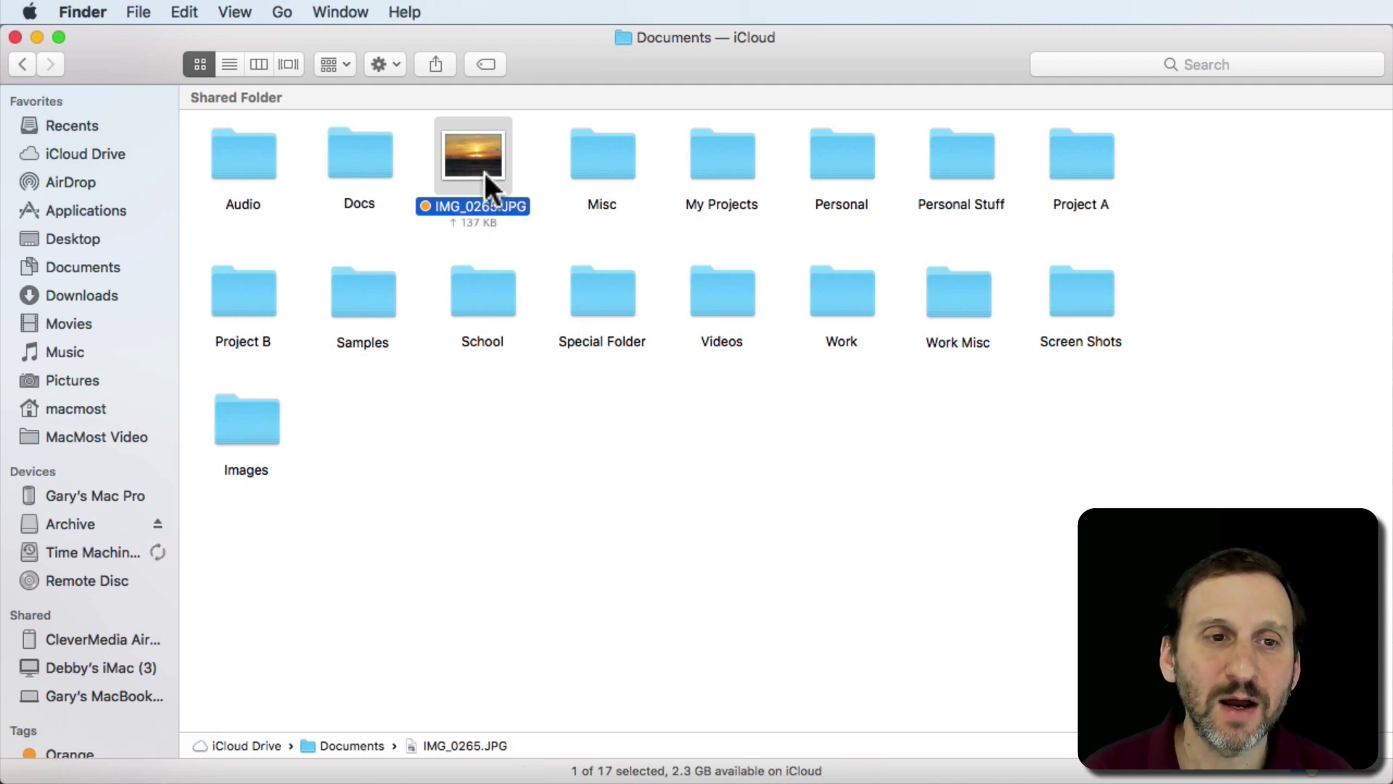
# Tag Test5.rtf in the Docs folder Orange via the toolbar Tags button.
pyautogui.click(484, 64)
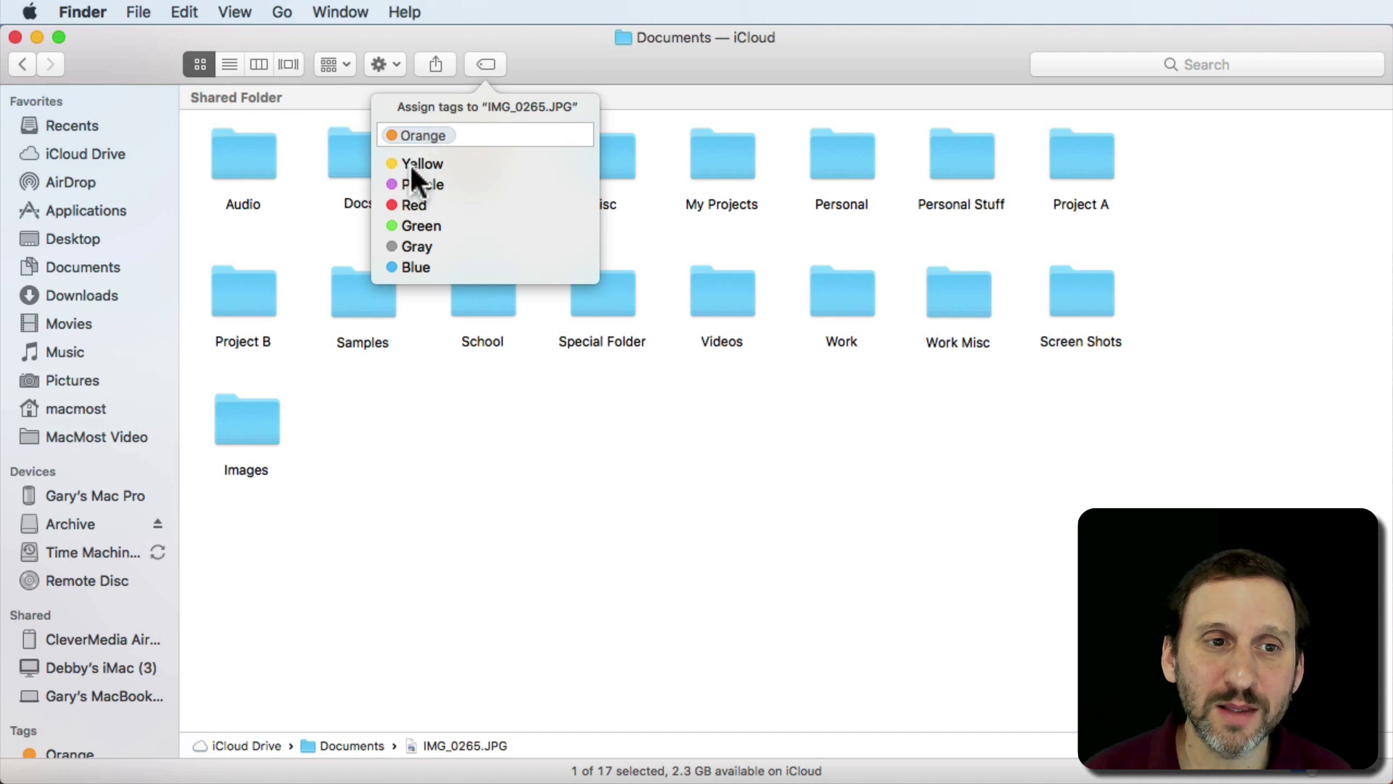
pyautogui.press('Escape')
pyautogui.click(365, 151)
pyautogui.doubleClick(365, 152)
pyautogui.click(249, 166)
pyautogui.click(486, 64)
pyautogui.click(418, 163)
pyautogui.press('Return')
# Tag SS12049.JPG in Docs Orange and return to Documents.
pyautogui.click(670, 296)
pyautogui.click(485, 64)
pyautogui.click(456, 163)
pyautogui.press('Return')
pyautogui.click(22, 64)
# Tag SS12084.JPG in the Project B folder Orange and return to Documents.
pyautogui.doubleClick(237, 302)
pyautogui.click(549, 158)
pyautogui.click(479, 64)
pyautogui.click(417, 166)
pyautogui.press('Return')
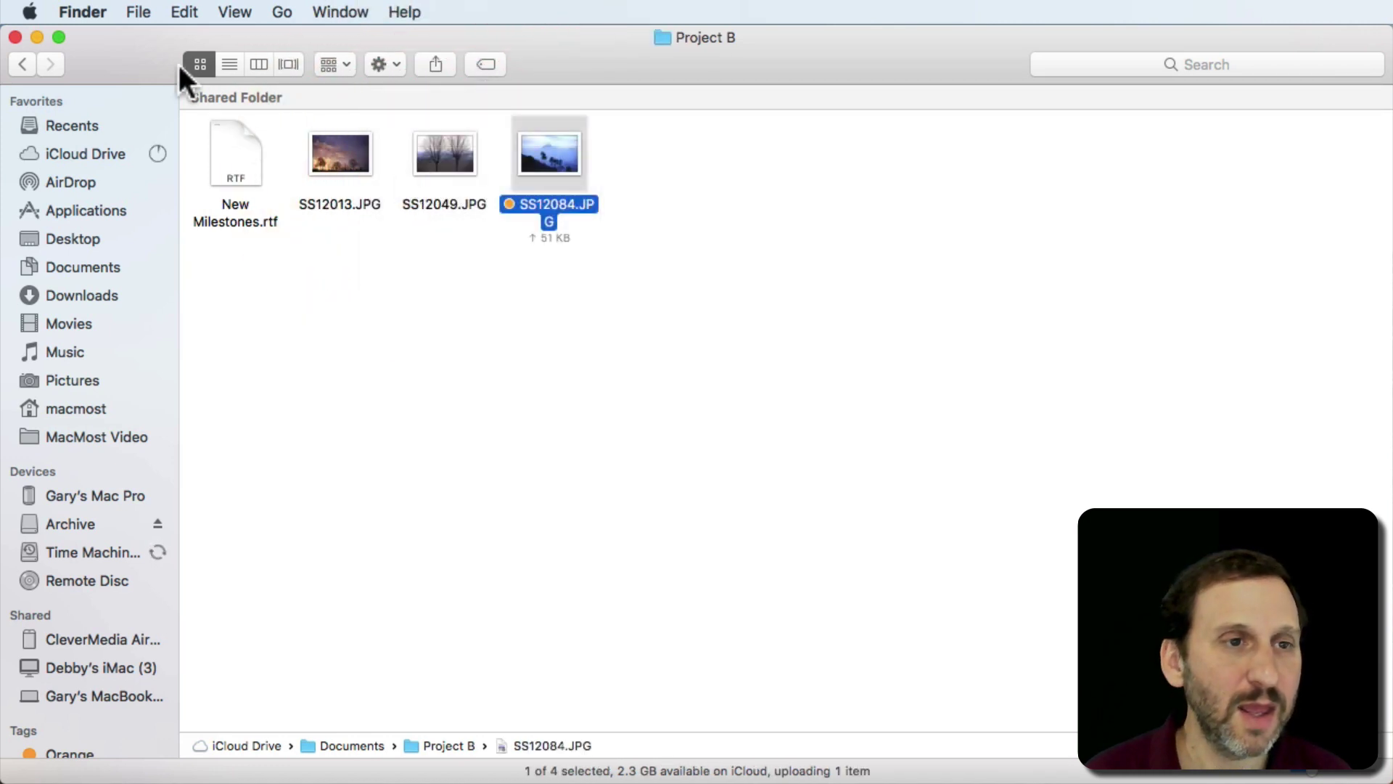
pyautogui.click(24, 65)
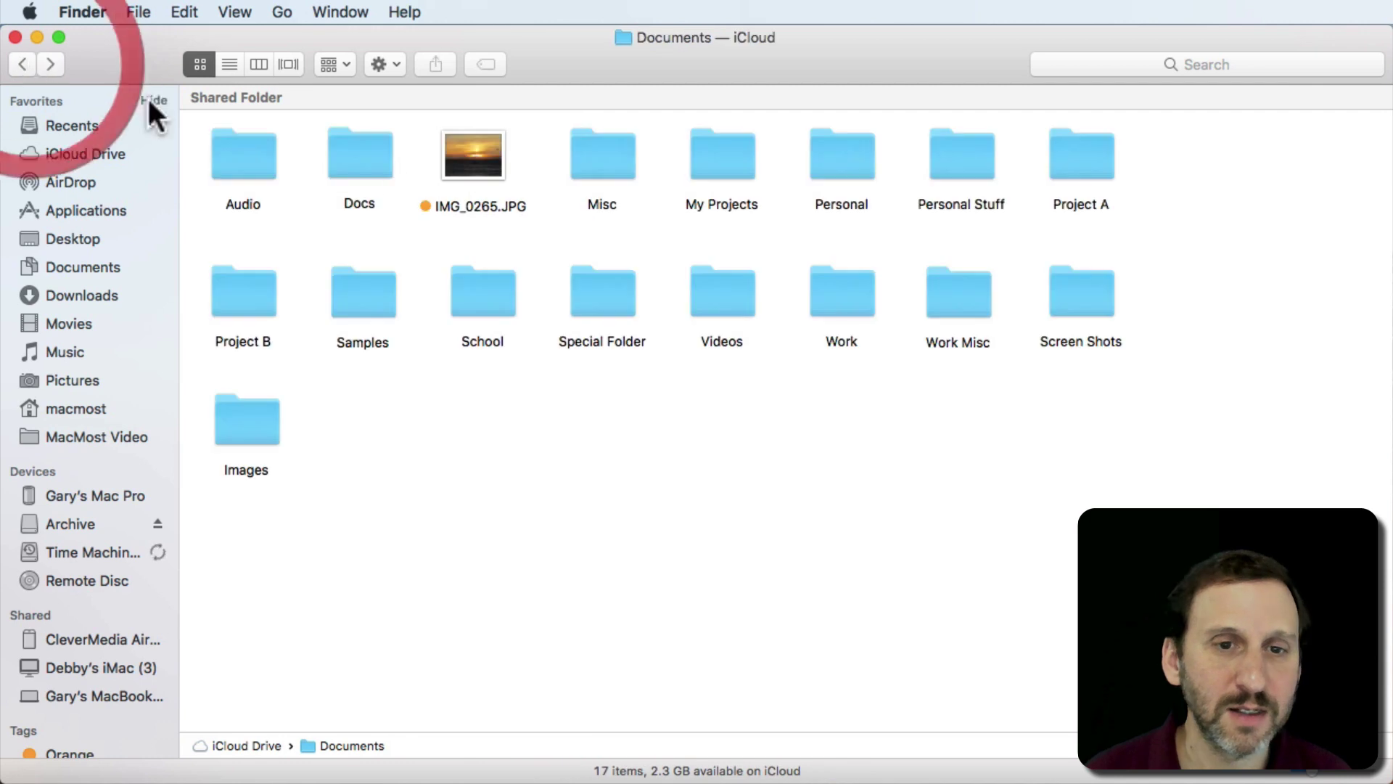
# Tag a photo in the Project A folder Orange and return to Documents.
pyautogui.doubleClick(1081, 158)
pyautogui.click(233, 155)
pyautogui.click(485, 64)
pyautogui.click(435, 164)
pyautogui.press('Return')
pyautogui.click(21, 63)
# Tag Home items.rtf in Docs > Personal Stuff Orange and go back toward Documents.
pyautogui.click(379, 157)
pyautogui.doubleClick(379, 157)
pyautogui.doubleClick(872, 172)
pyautogui.click(442, 156)
pyautogui.click(221, 152)
pyautogui.click(486, 65)
pyautogui.click(426, 164)
pyautogui.press('Escape')
pyautogui.click(29, 64)
pyautogui.scroll(-5, 92, 597)
pyautogui.click(148, 546)
pyautogui.click(137, 723)
pyautogui.scroll(-3, 105, 591)
pyautogui.scroll(-2, 96, 575)
pyautogui.click(83, 12)
pyautogui.click(101, 68)
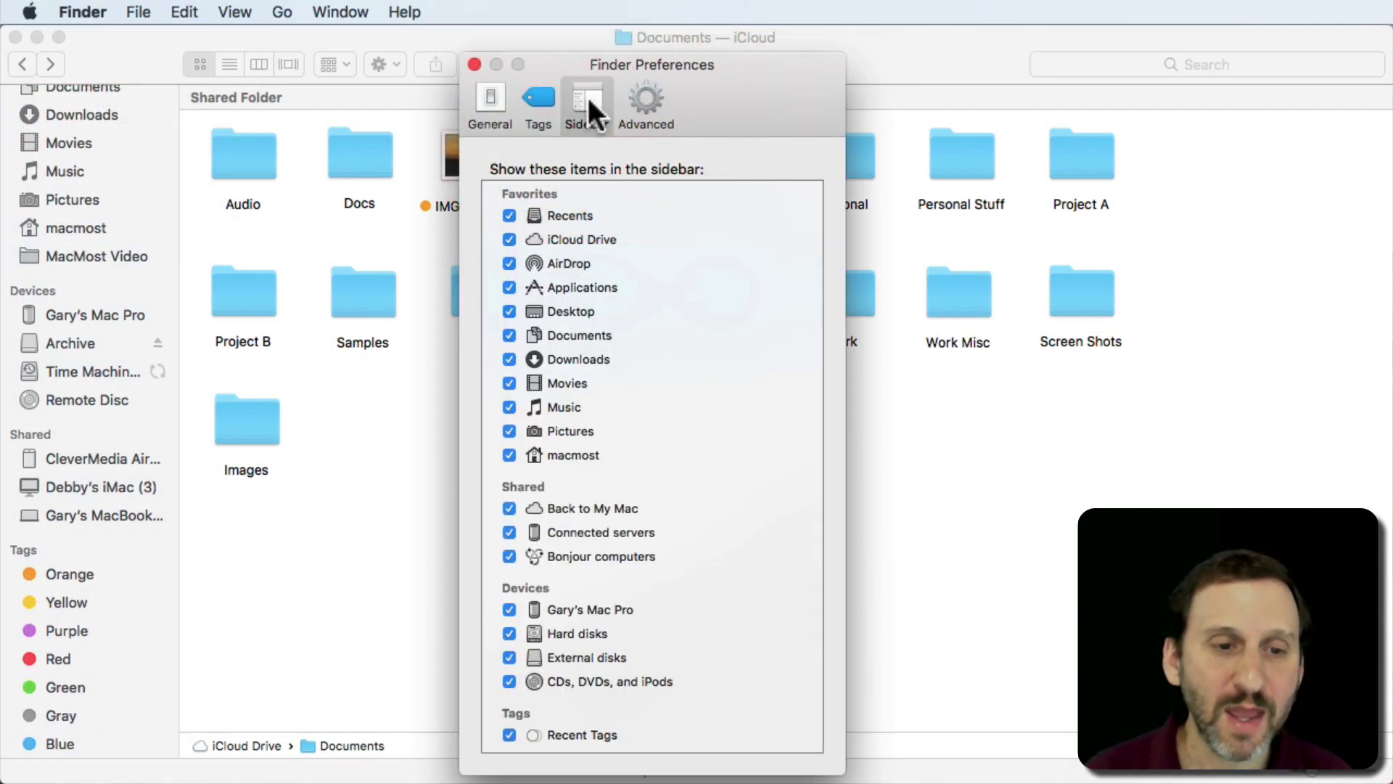
pyautogui.click(474, 63)
# Show the Orange tag sidebar view listing all six orange-tagged files.
pyautogui.click(49, 574)
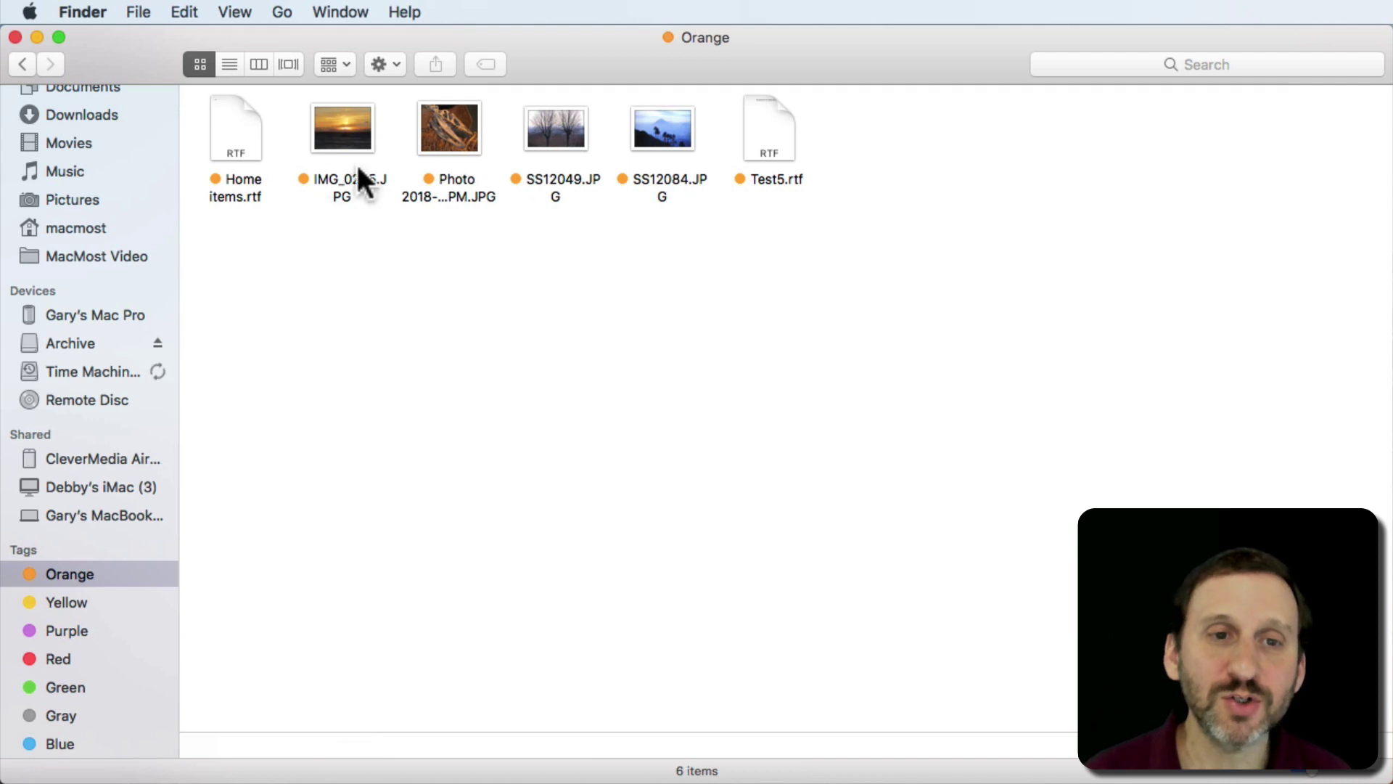